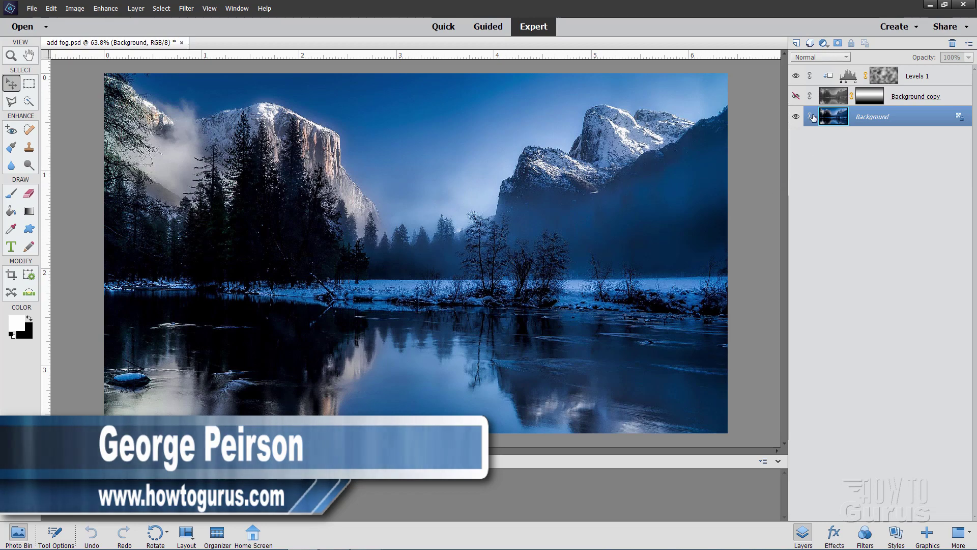
Step: Reveal the Background copy fog layer in the finished add fog.psd example
left_click(796, 96)
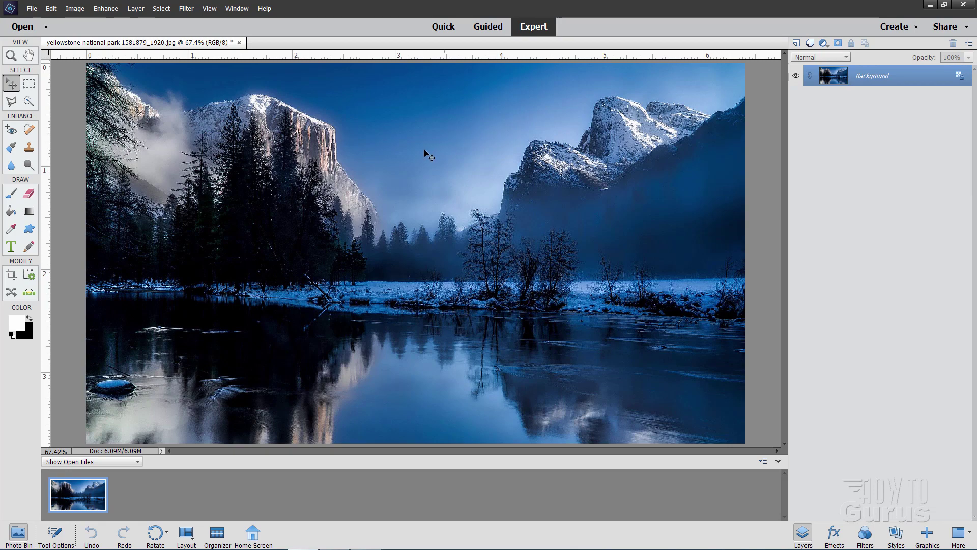
Step: Duplicate the Background layer, keeping the default name 'Background copy'
right_click(862, 80)
left_click(885, 101)
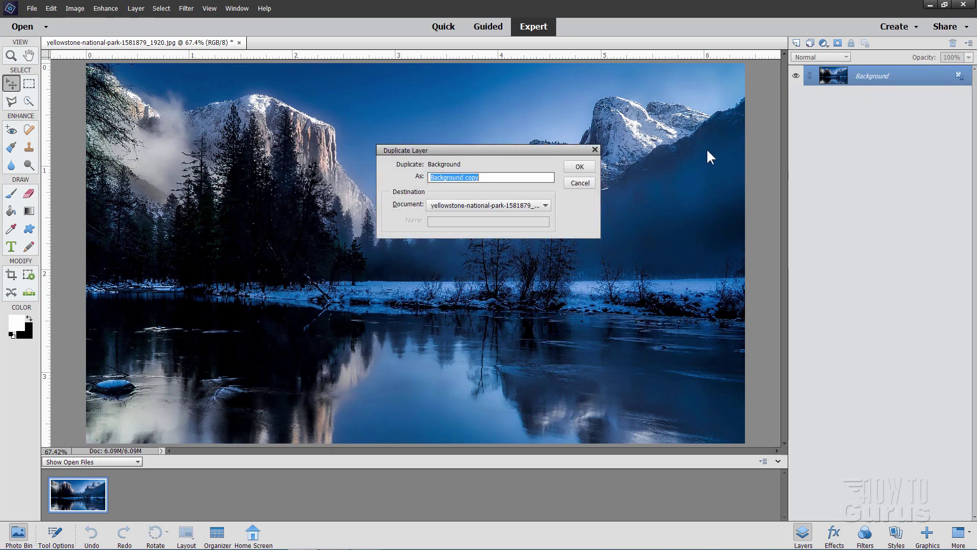
left_click(580, 166)
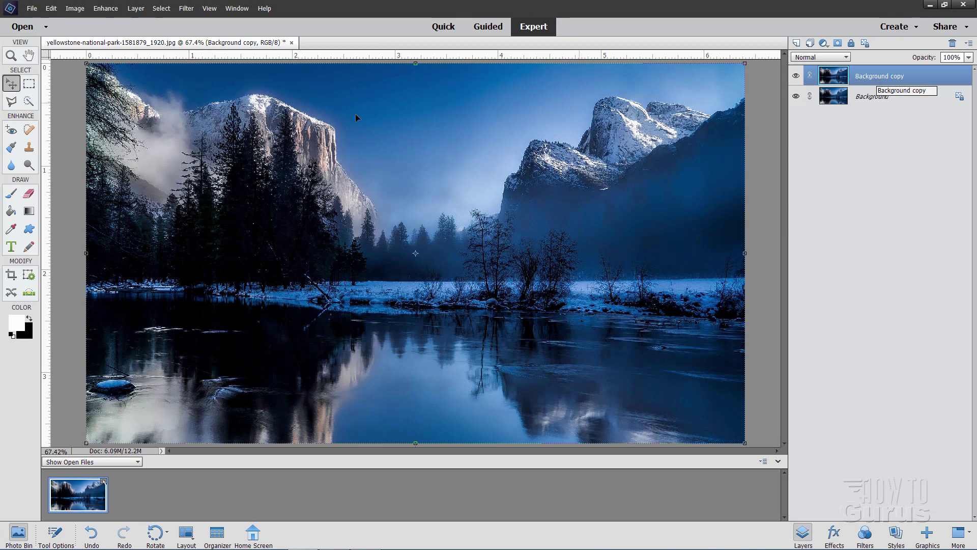
Step: Convert Background copy to black and white with the Newspaper style and contrast at minimum
left_click(102, 9)
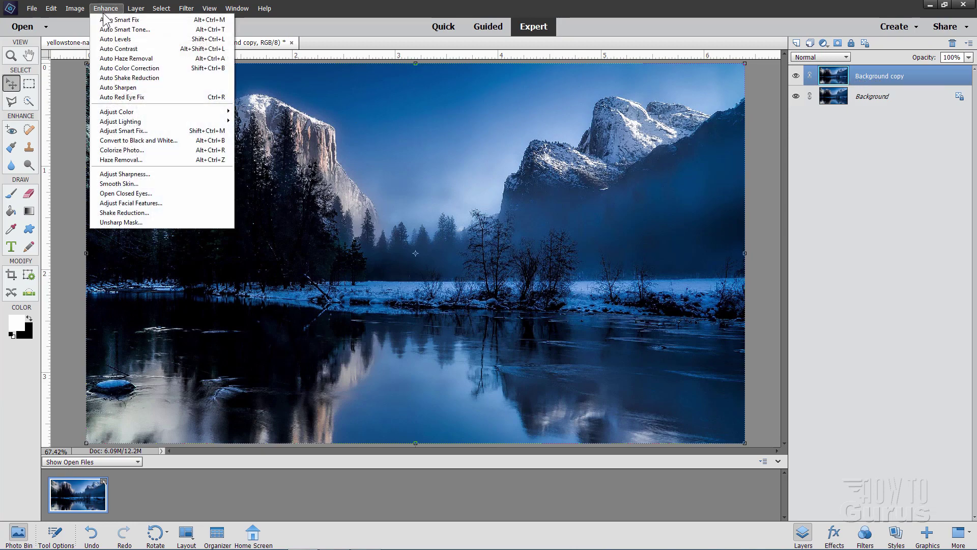
left_click(146, 140)
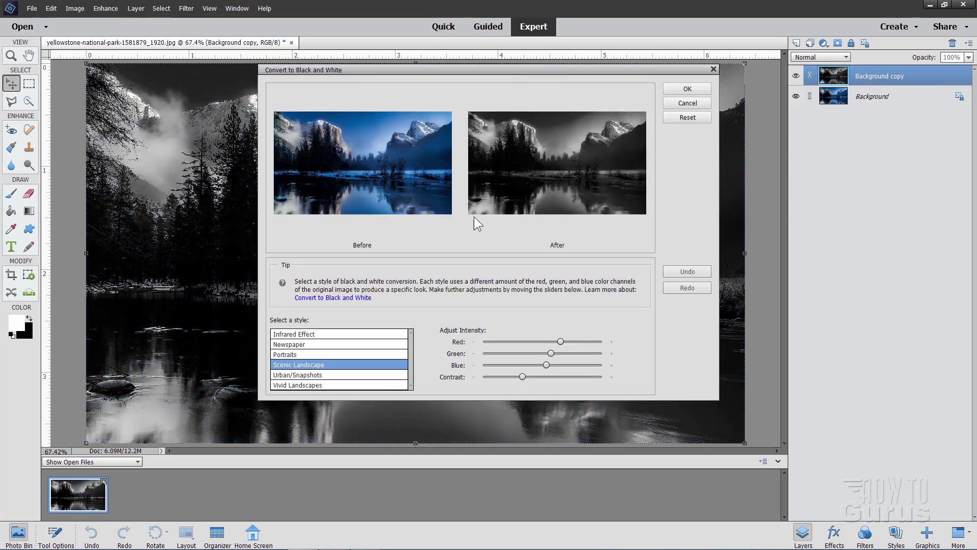
mouse_move(551, 148)
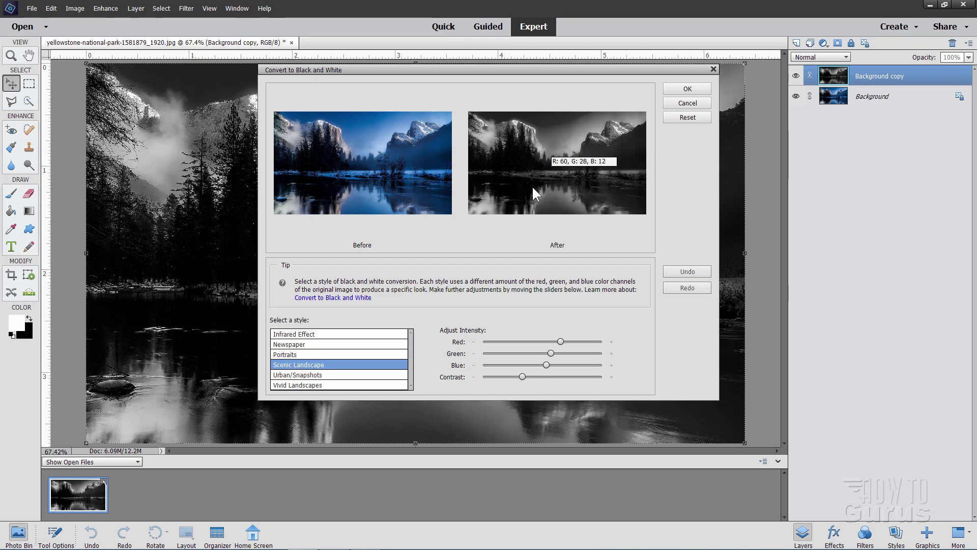
left_click(285, 345)
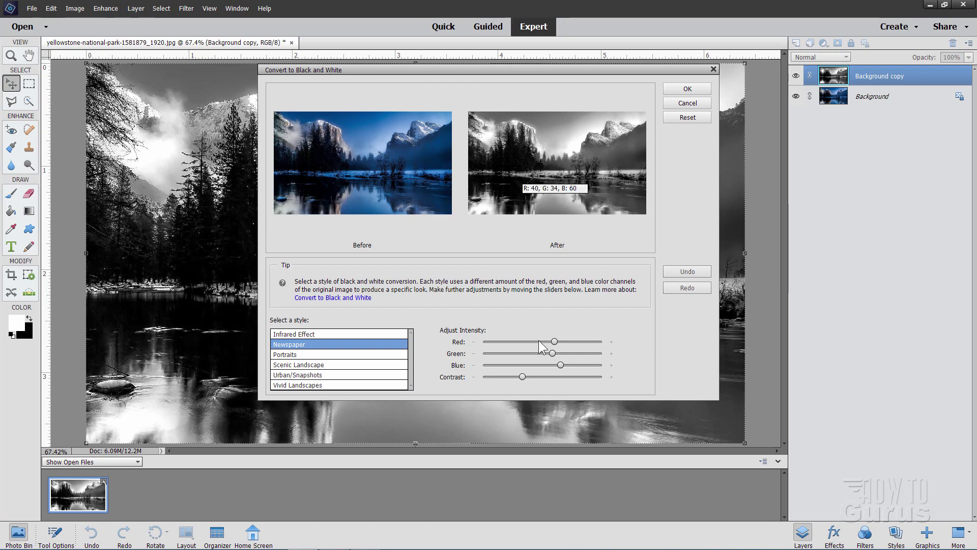
left_click_drag(466, 380, 469, 386)
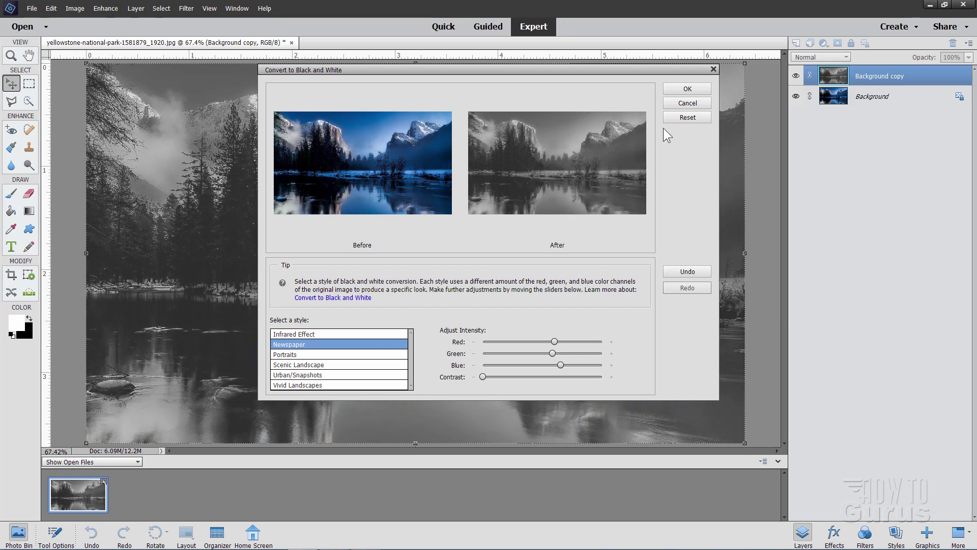
left_click(683, 88)
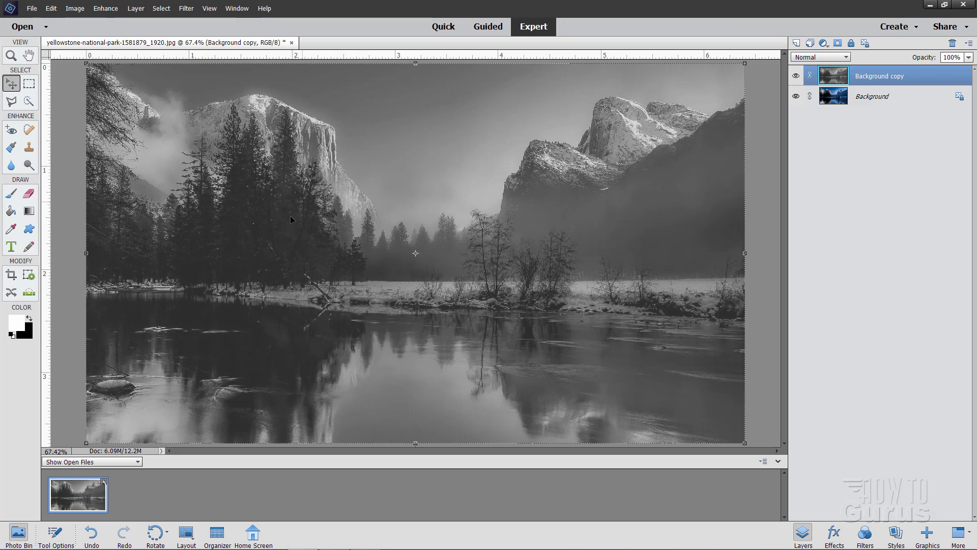
Step: Apply a 2-pixel Gaussian Blur to the grayscale copy, checking it against the unblurred preview
left_click(183, 9)
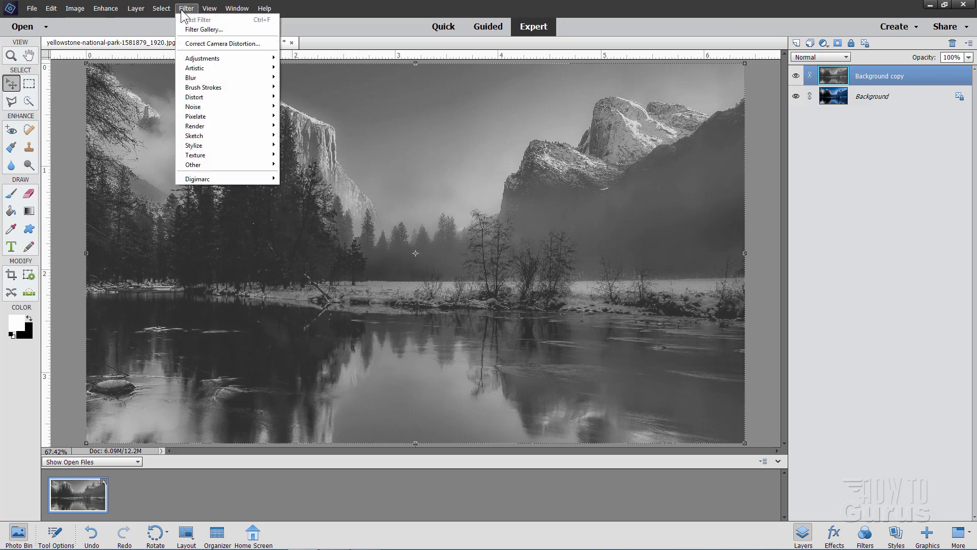
mouse_move(214, 77)
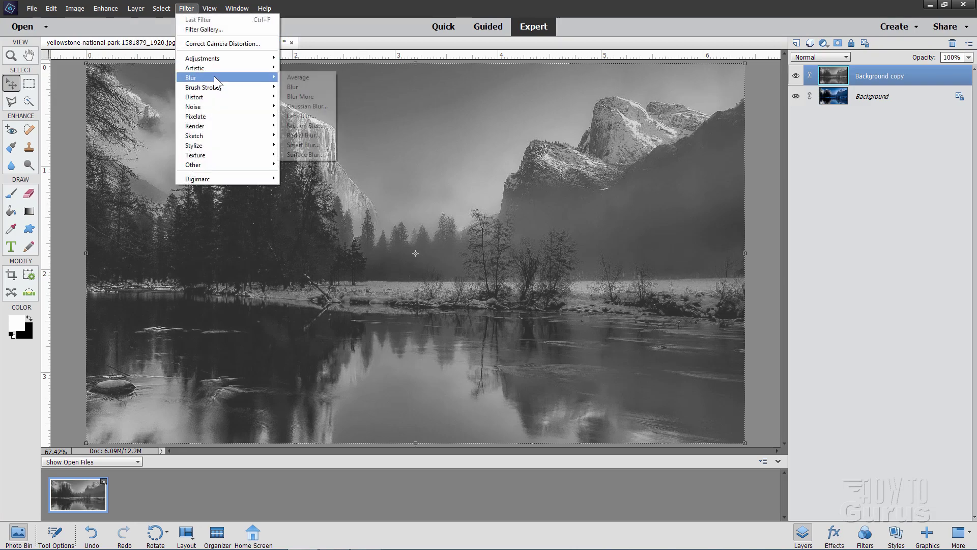
left_click(305, 106)
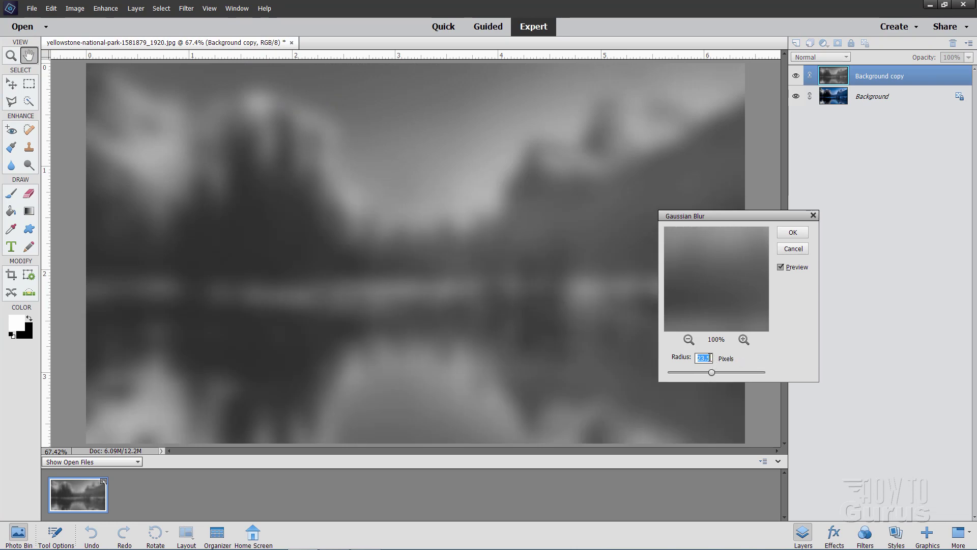
type("2")
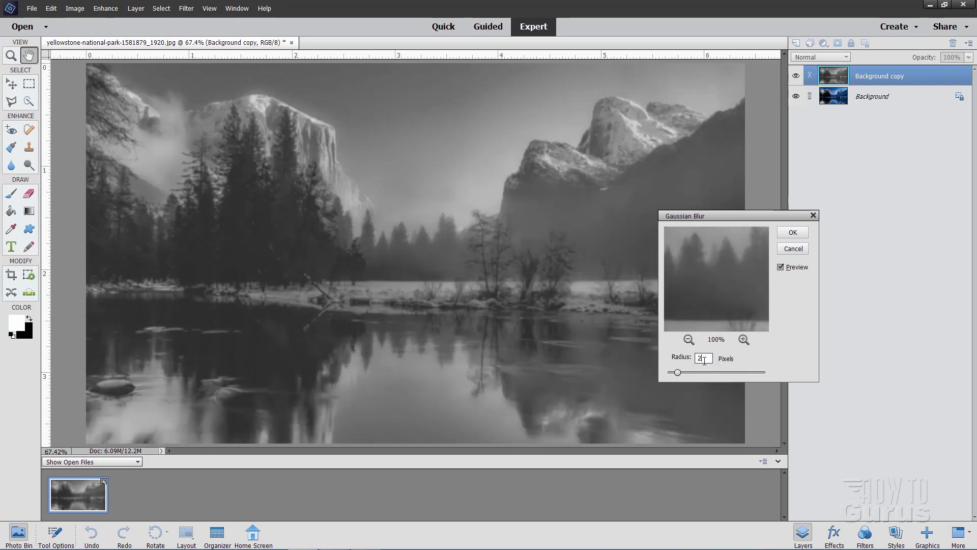
left_click(780, 266)
left_click(781, 266)
left_click(792, 232)
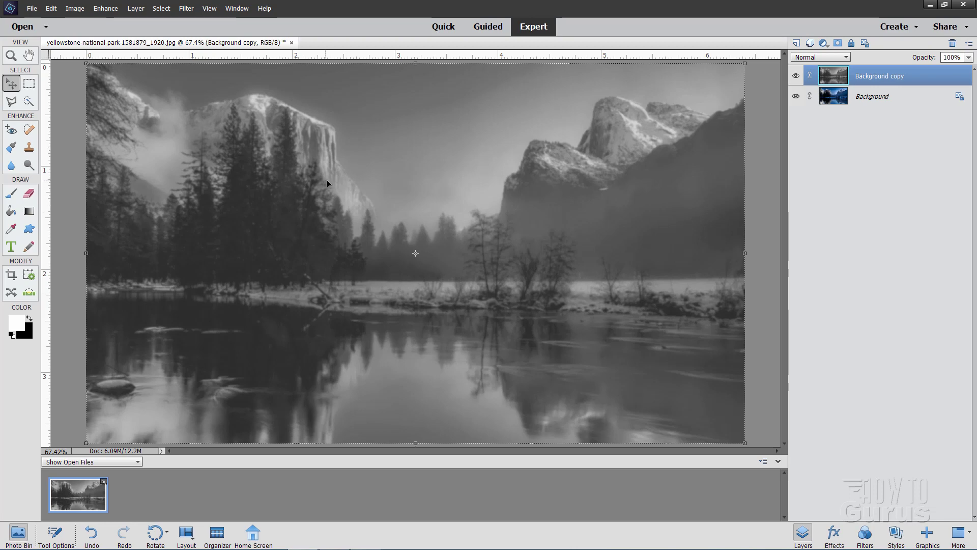
Step: Add a Levels 1 adjustment layer clipped to the layer below
left_click(135, 8)
mouse_move(169, 87)
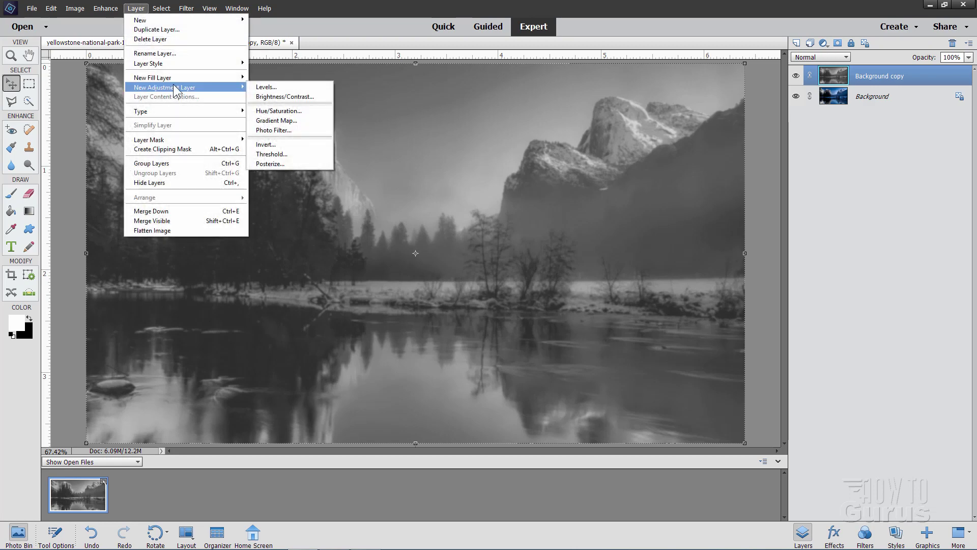
left_click(263, 87)
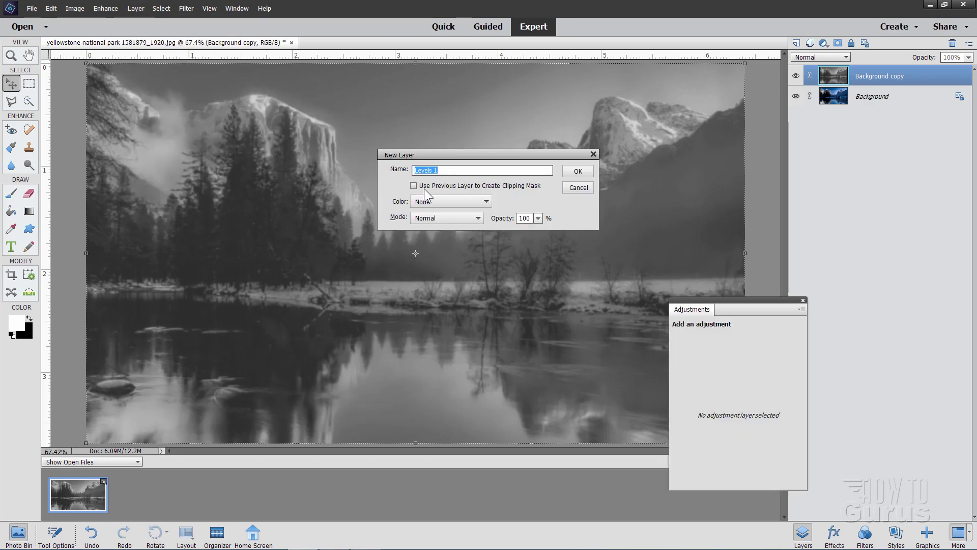
left_click(414, 186)
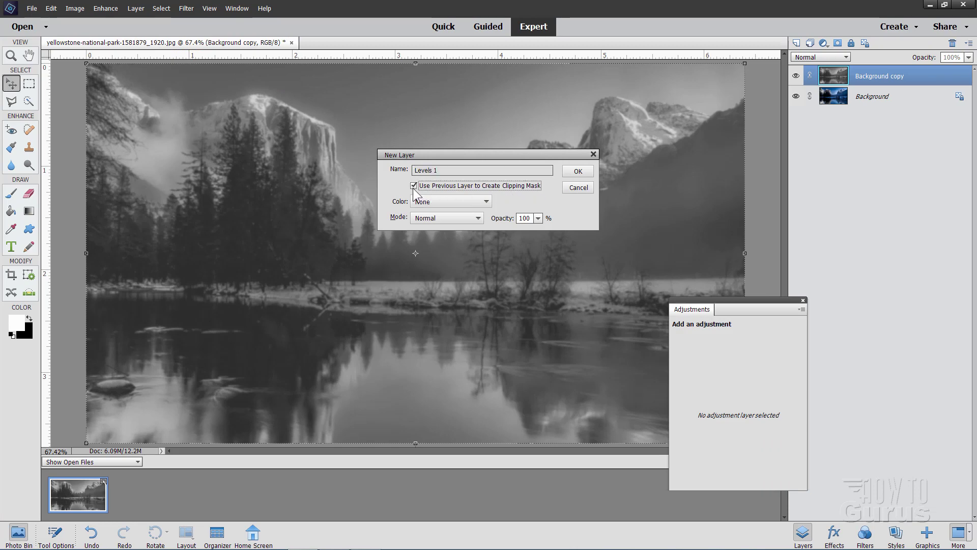
left_click(569, 172)
Step: Set the Levels midtone to 2.19 and the white input level to 200
left_click_drag(721, 299, 721, 268)
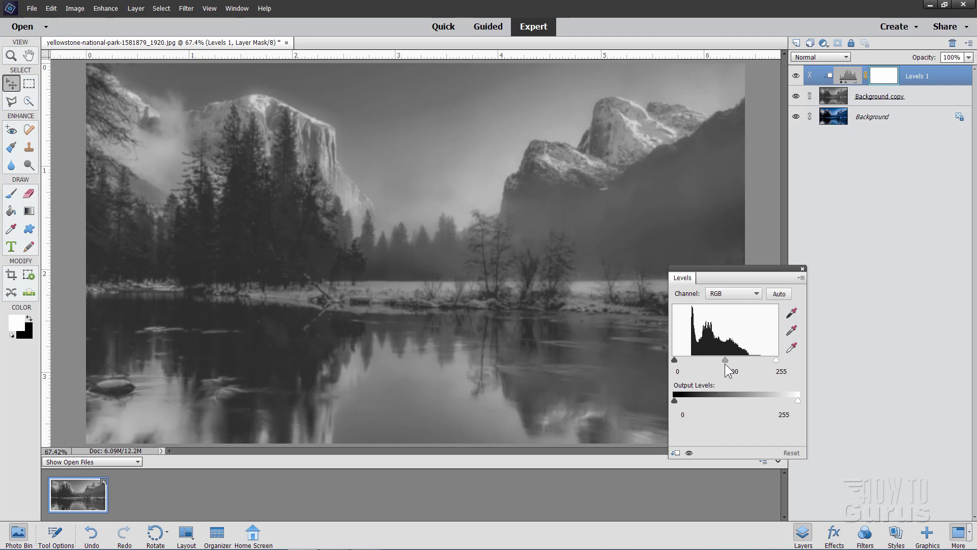
left_click_drag(726, 363, 698, 360)
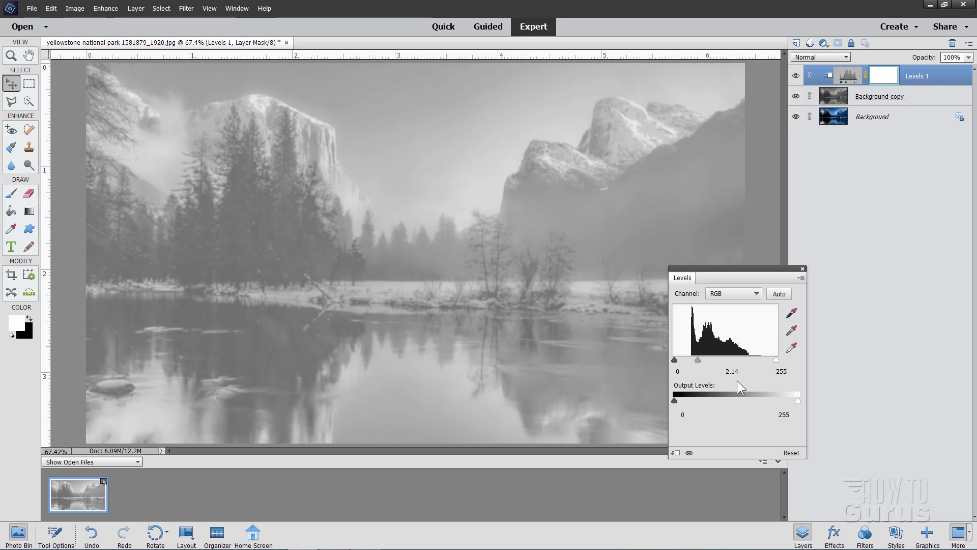
type("2.19")
key("Return")
left_click_drag(778, 362, 749, 362)
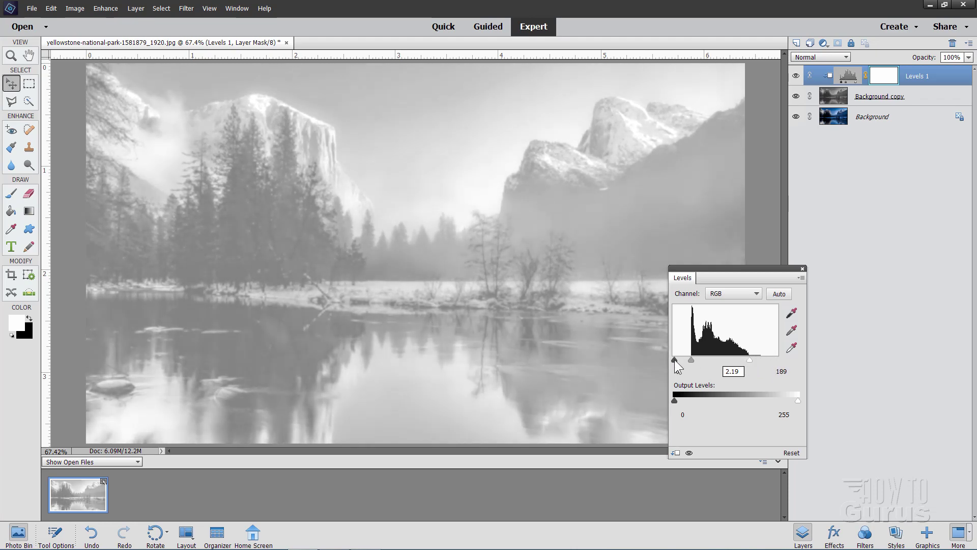
left_click_drag(751, 361, 751, 360)
key("Tab")
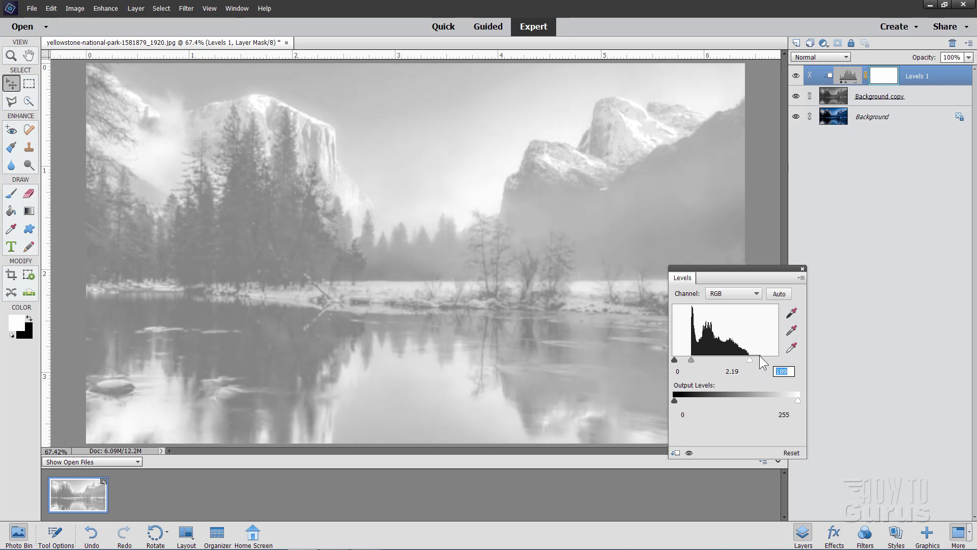
type("200")
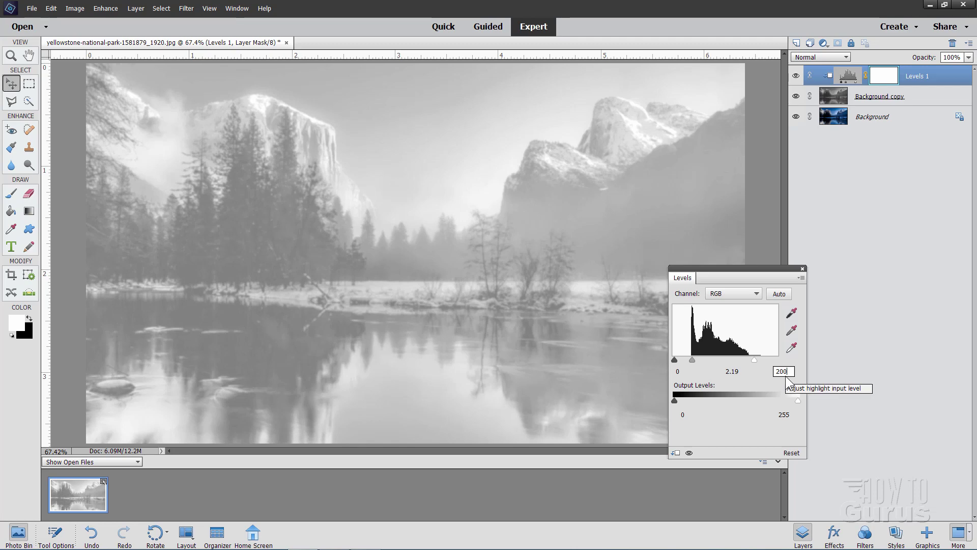
Step: Close Levels and toggle Background copy off and on to compare with the colour photo
left_click(804, 267)
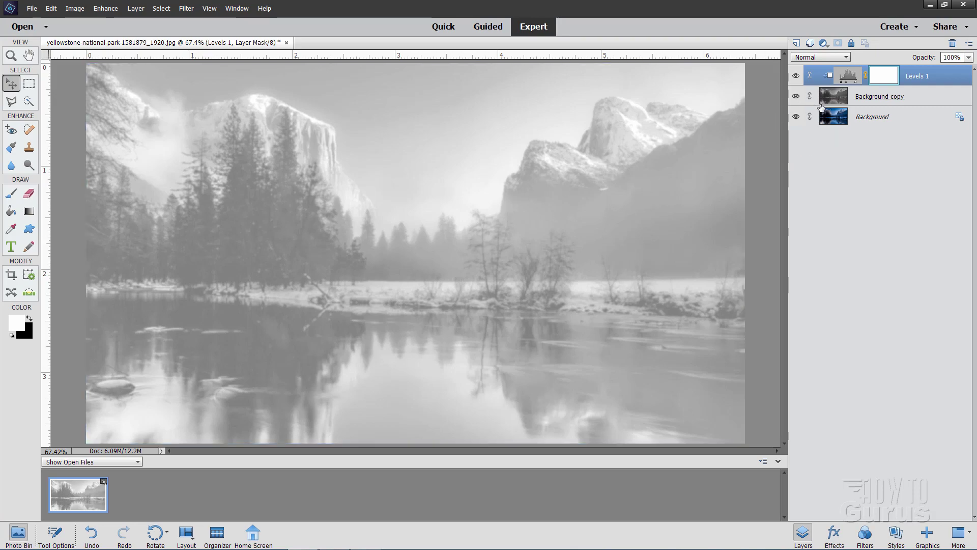
left_click(796, 96)
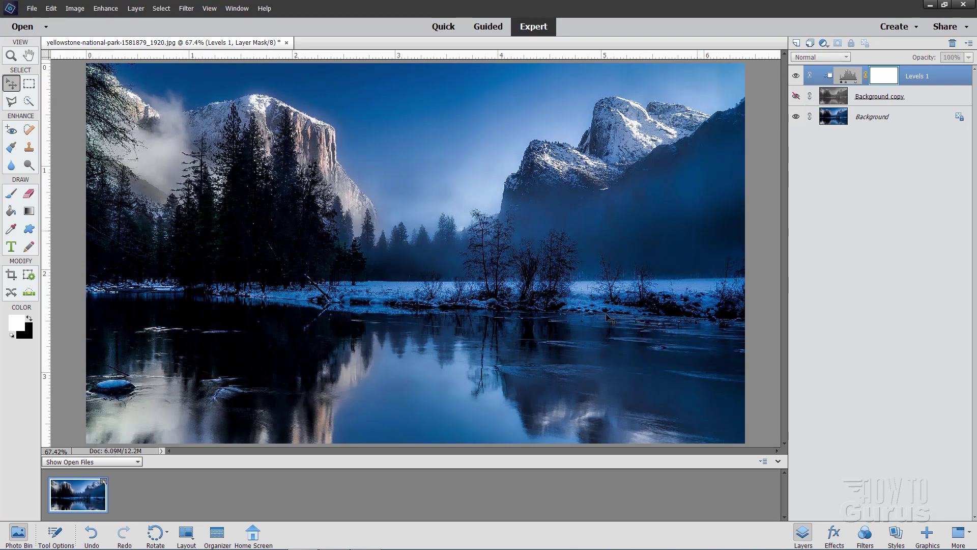
left_click(796, 97)
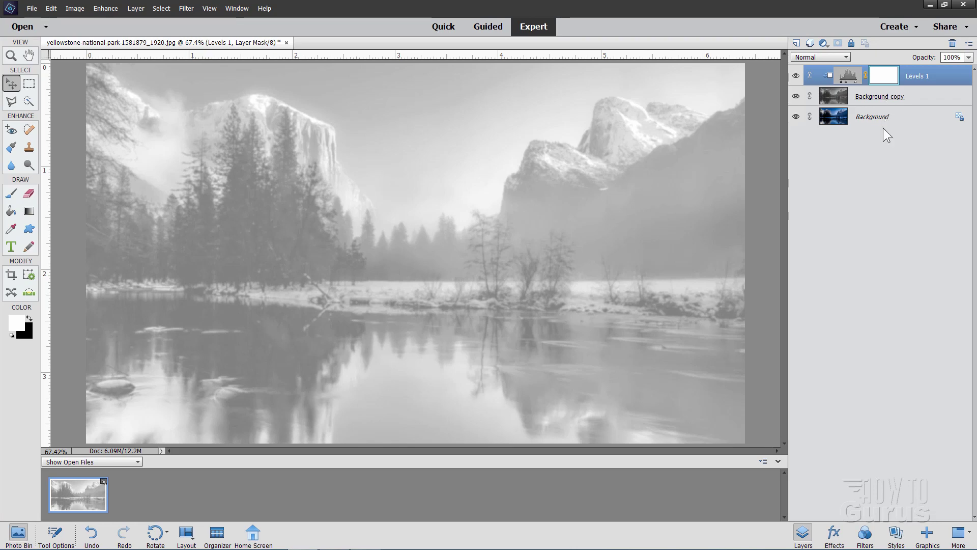
Step: Add a white layer mask to Background copy and switch to the Gradient Tool
left_click(860, 102)
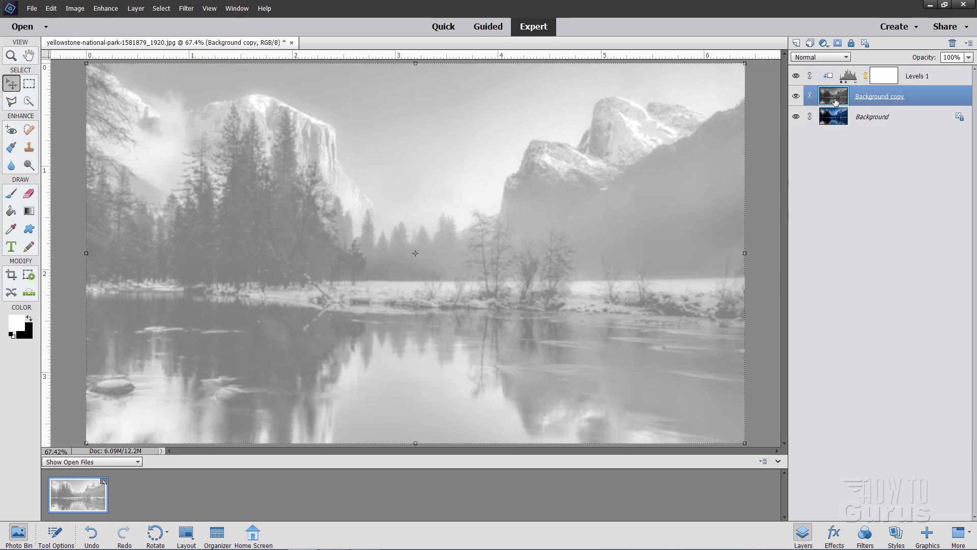
left_click(838, 44)
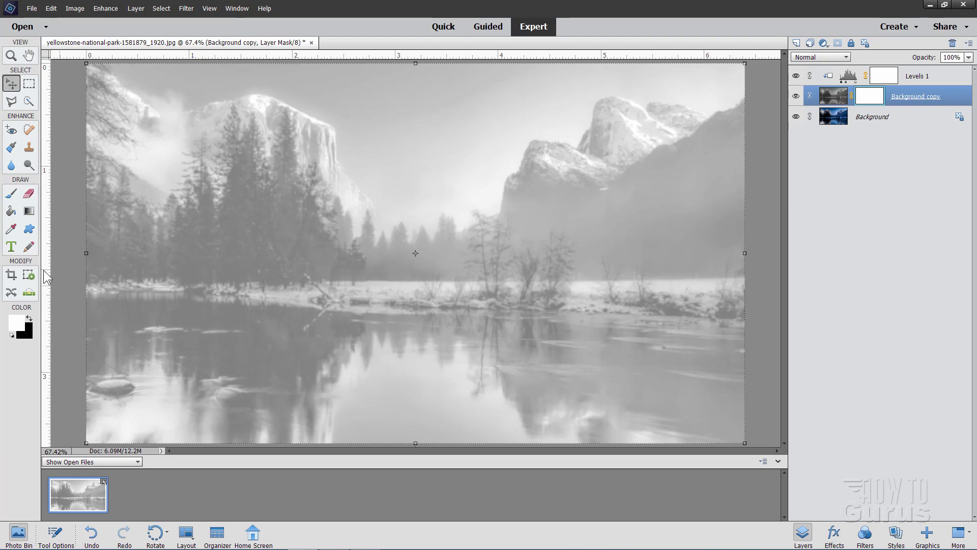
left_click(29, 211)
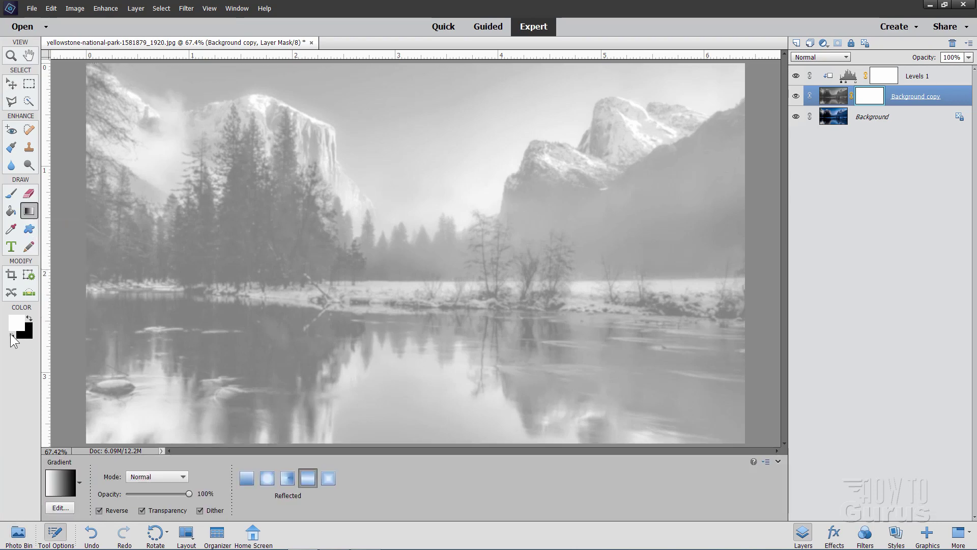
Step: Make black the foreground colour and set a reversed Reflected gradient
left_click(29, 319)
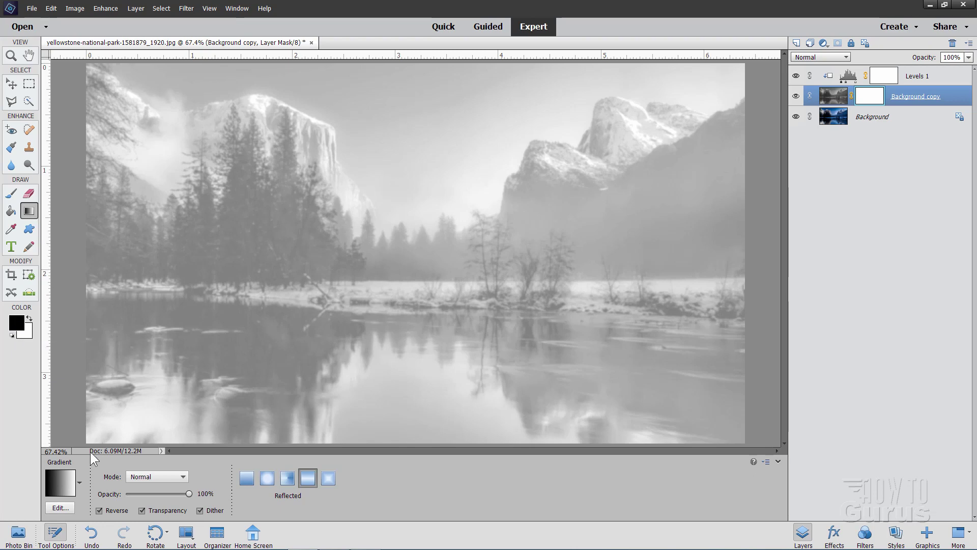
left_click(246, 478)
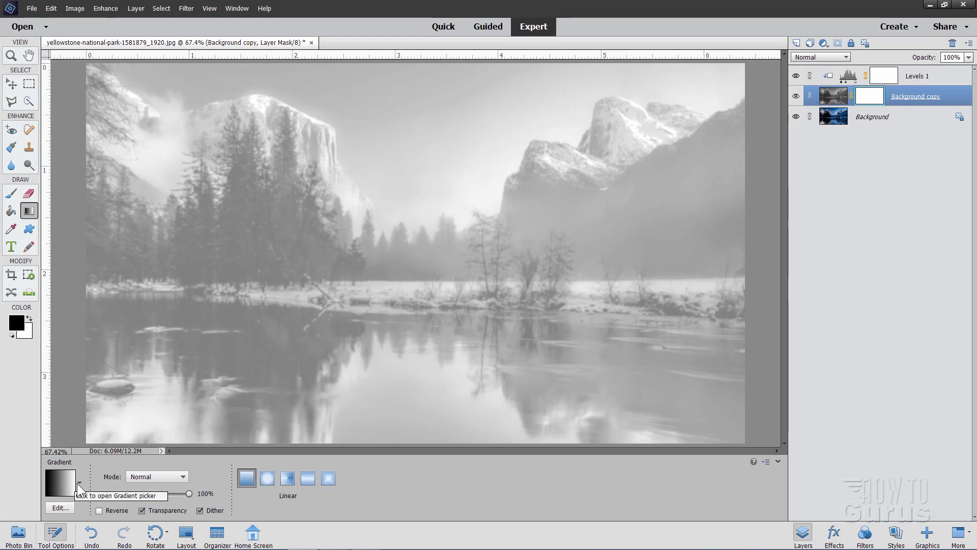
left_click(307, 480)
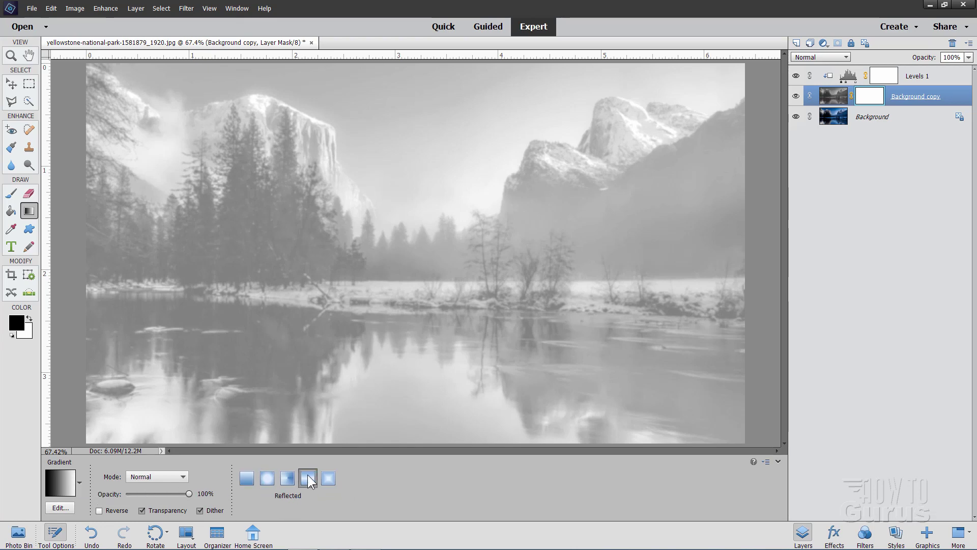
left_click(99, 511)
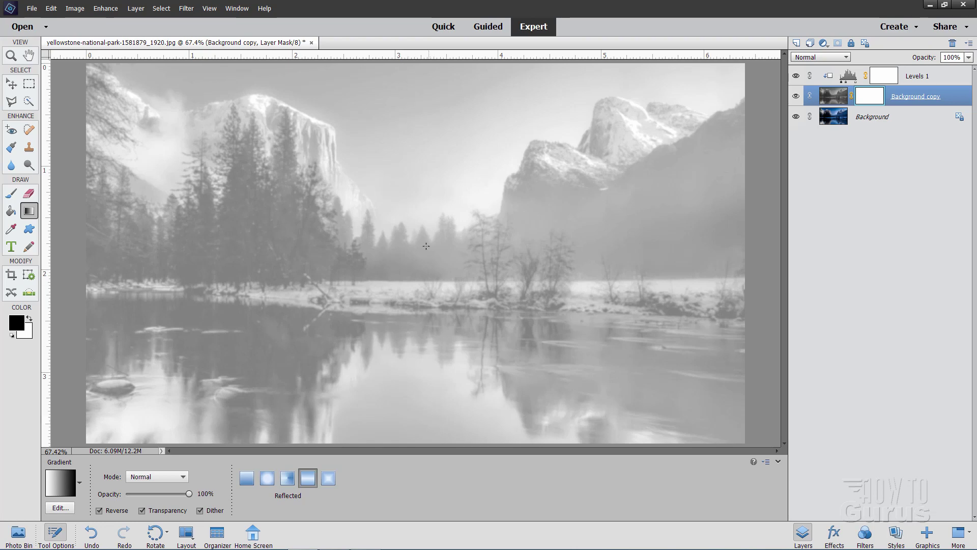
Step: Draw vertical reflected gradients down the mask from the horizon until fog bands the treeline
key("shift")
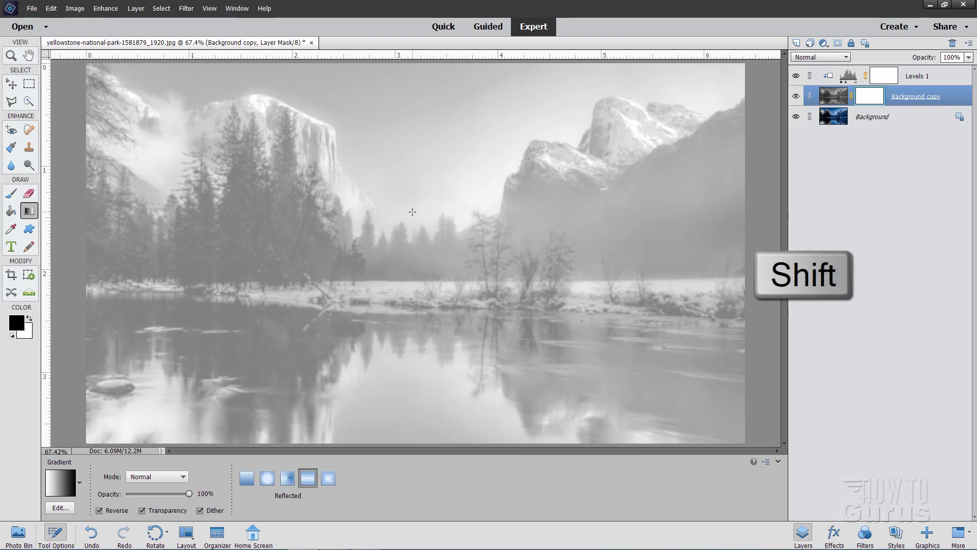
left_click_drag(412, 212, 419, 387)
left_click_drag(419, 424, 419, 423)
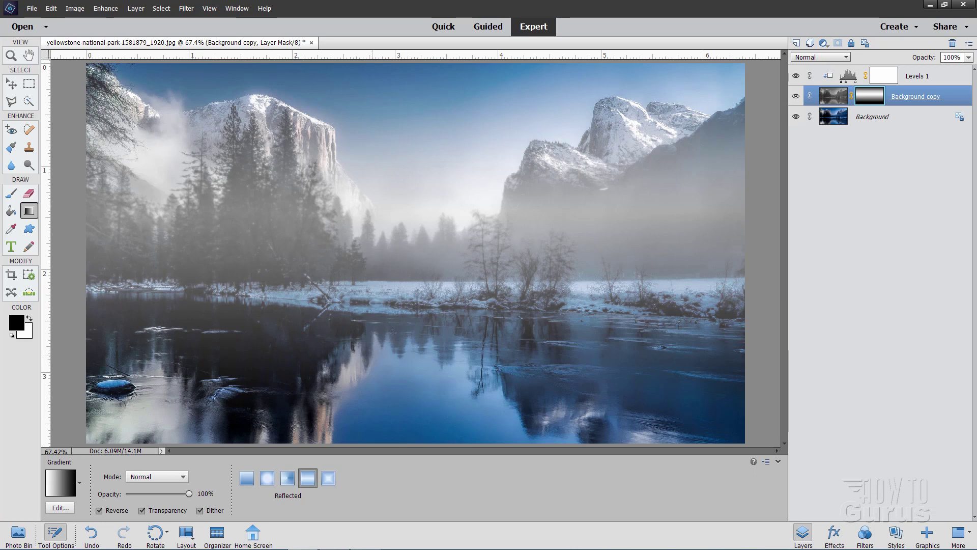
left_click_drag(416, 238, 415, 393)
left_click_drag(416, 193, 419, 440)
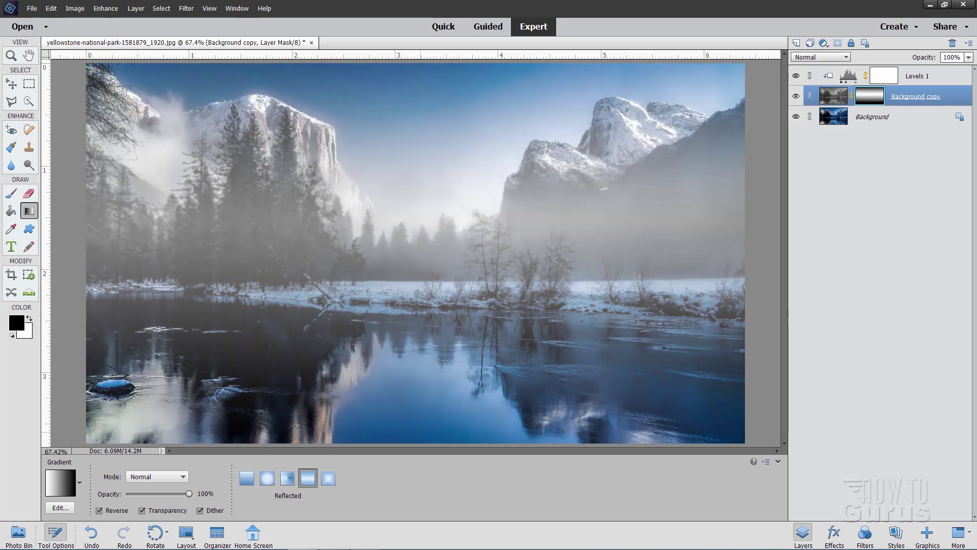
left_click_drag(416, 206, 416, 303)
left_click_drag(416, 206, 422, 441)
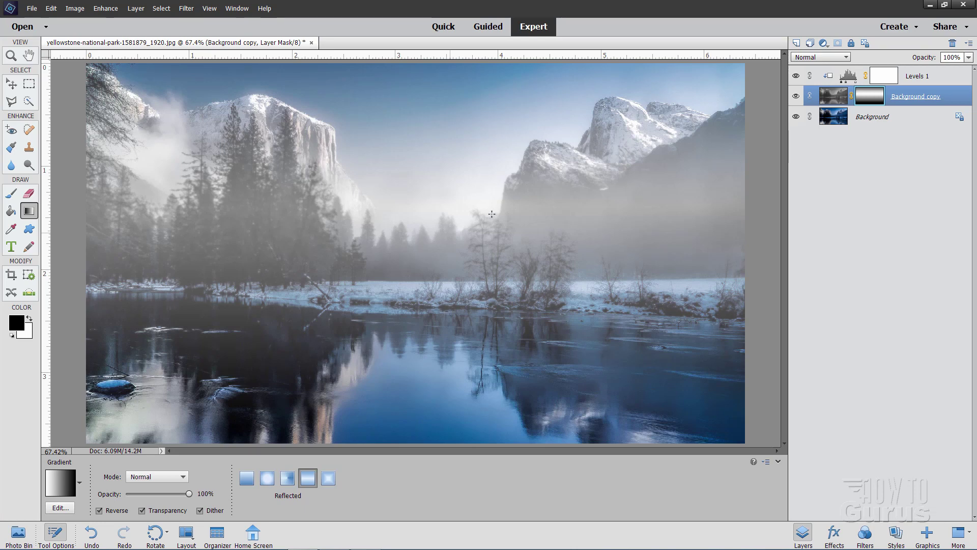
Step: Select and view the Levels 1 mask on its own, then render Clouds into it
left_click(886, 78)
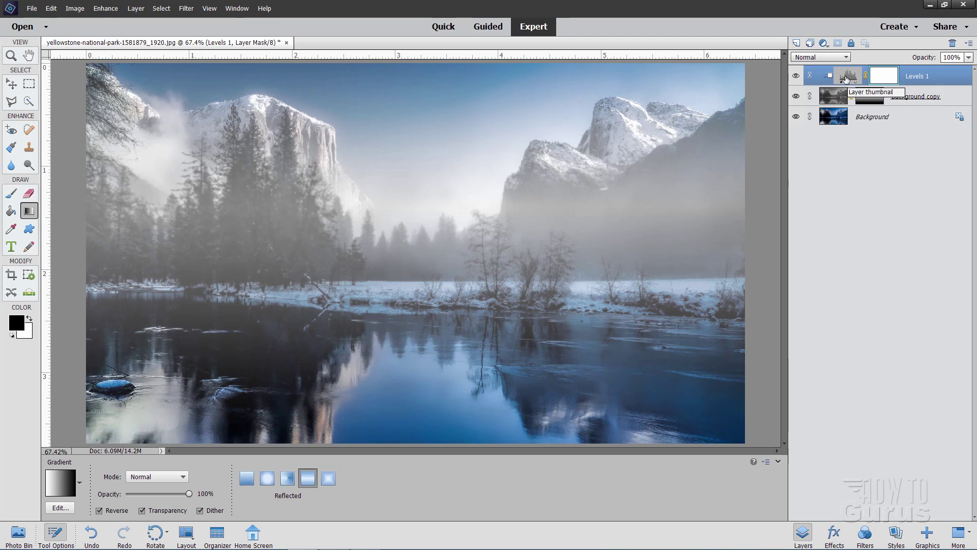
left_click(887, 80, "alt")
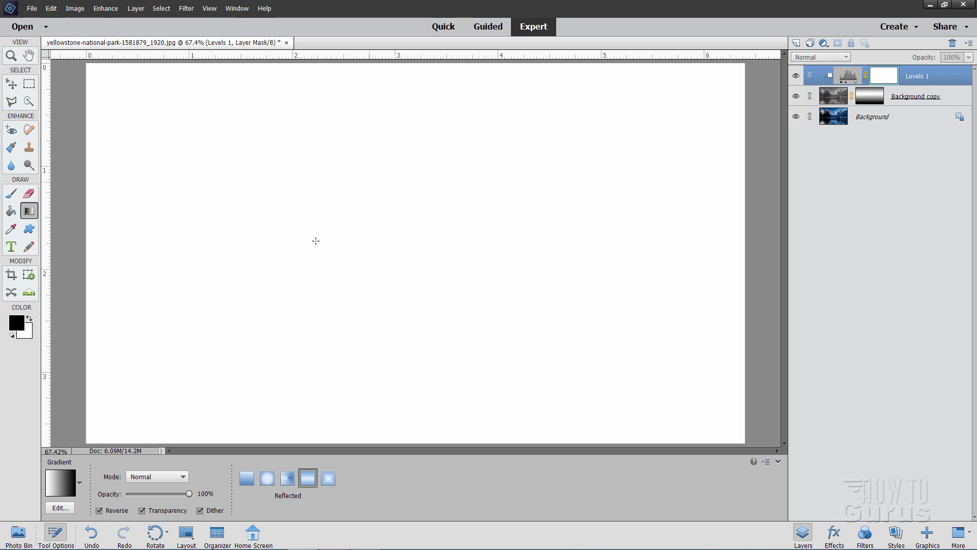
left_click(188, 11)
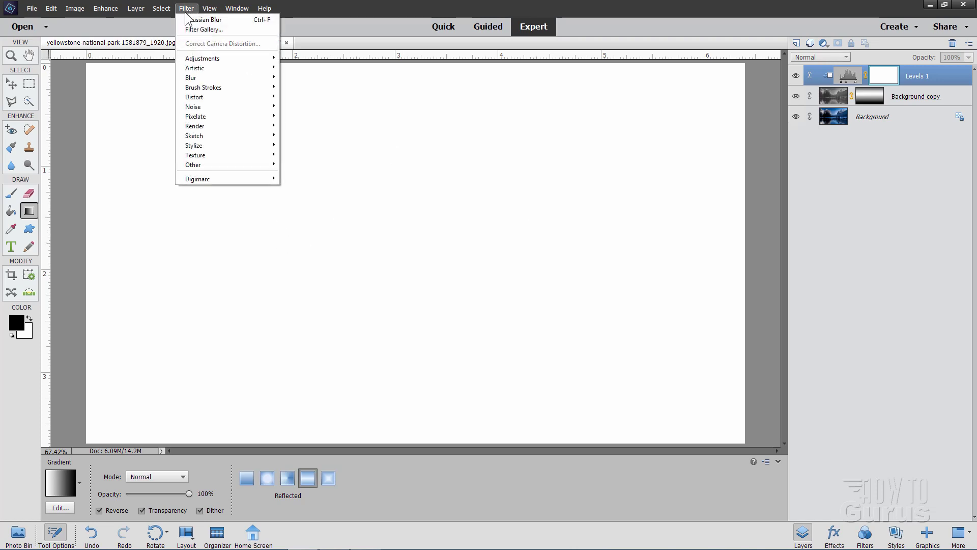
mouse_move(223, 125)
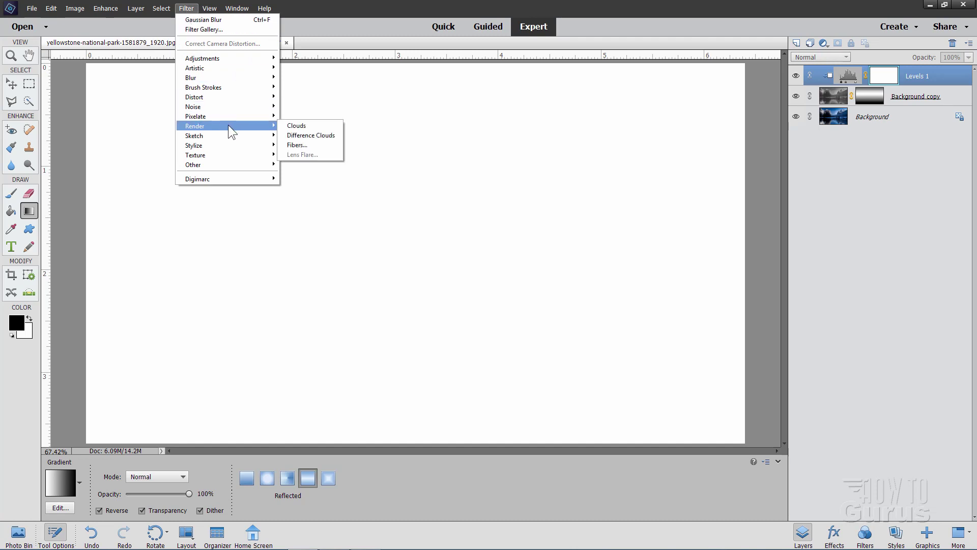
left_click(298, 124)
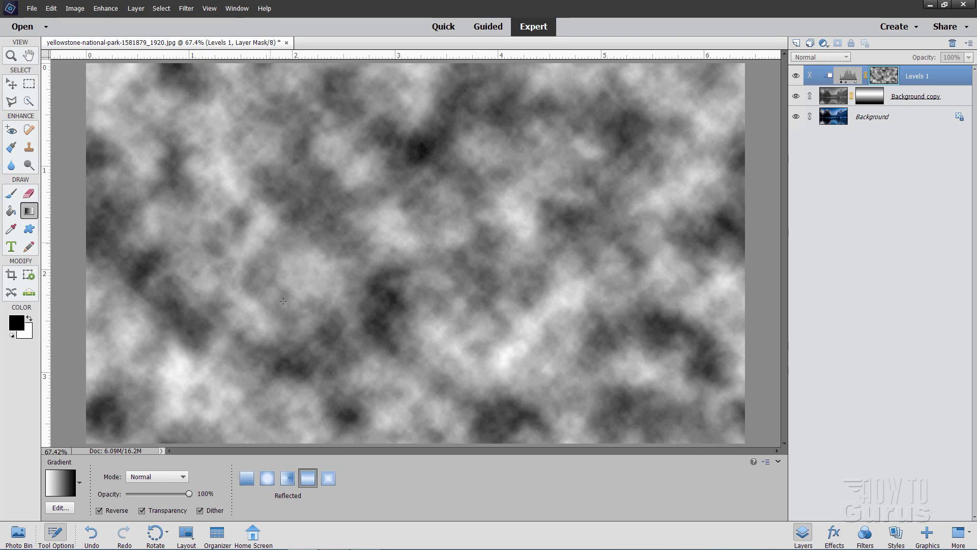
Step: Blur the Levels 1 mask's cloud texture with a Gaussian Blur of radius 23 pixels
left_click(185, 9)
mouse_move(212, 77)
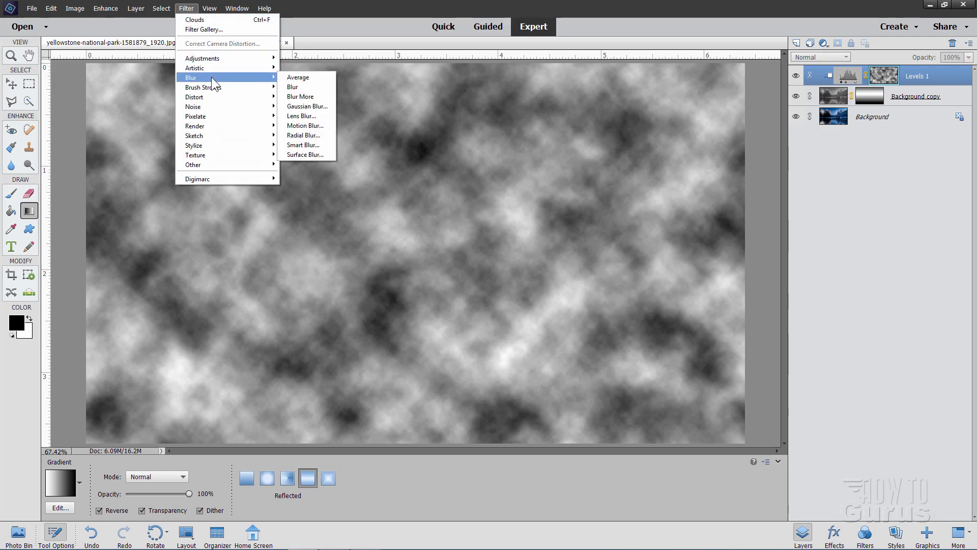
left_click(320, 106)
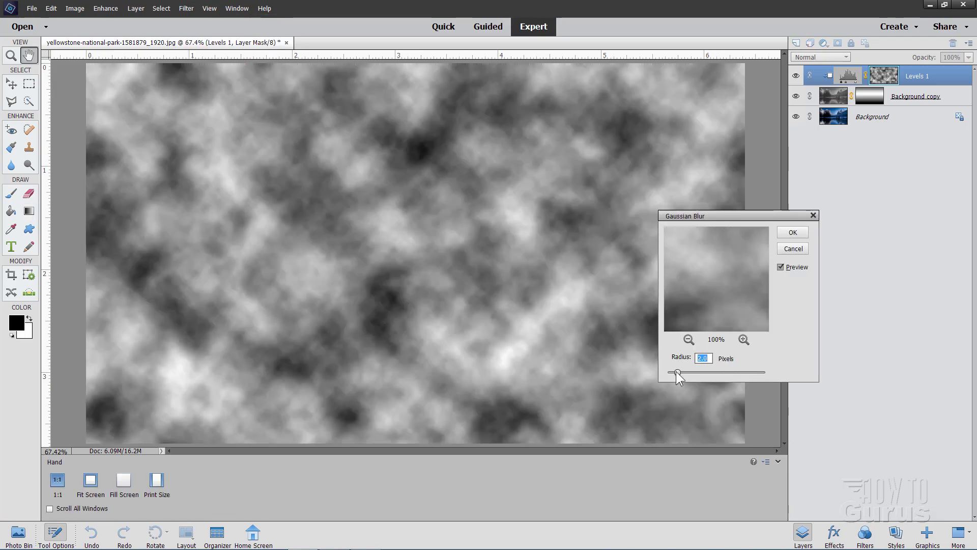
left_click_drag(677, 372, 715, 373)
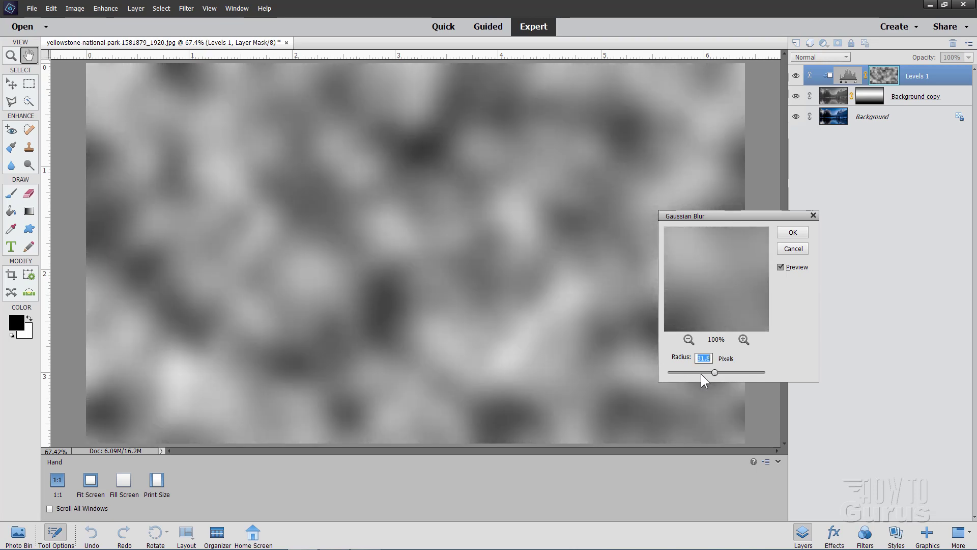
type("23")
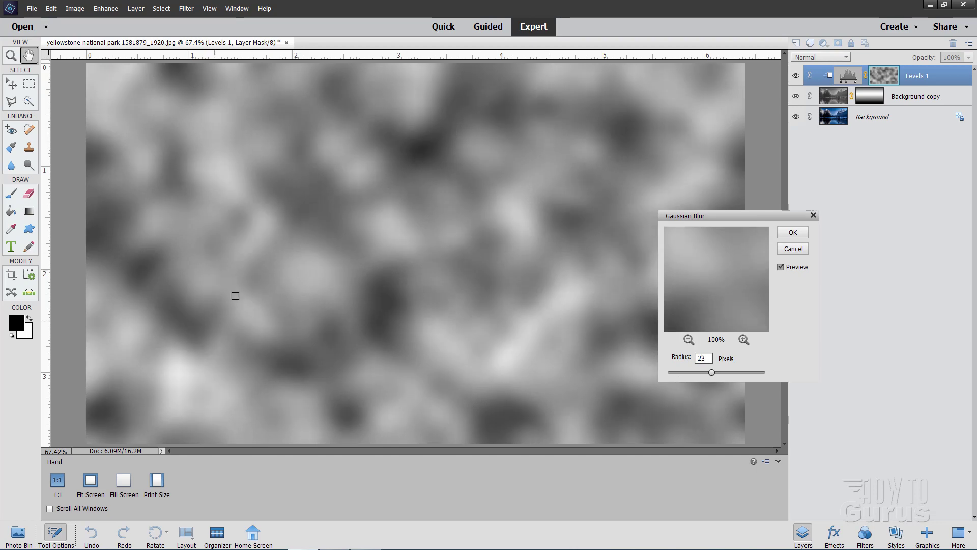
left_click_drag(704, 373, 689, 374)
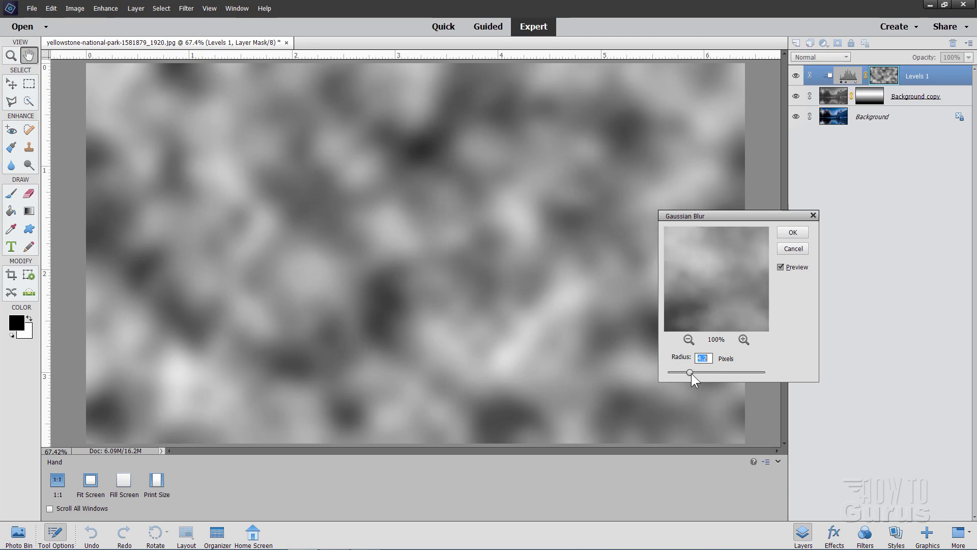
left_click_drag(694, 373, 717, 385)
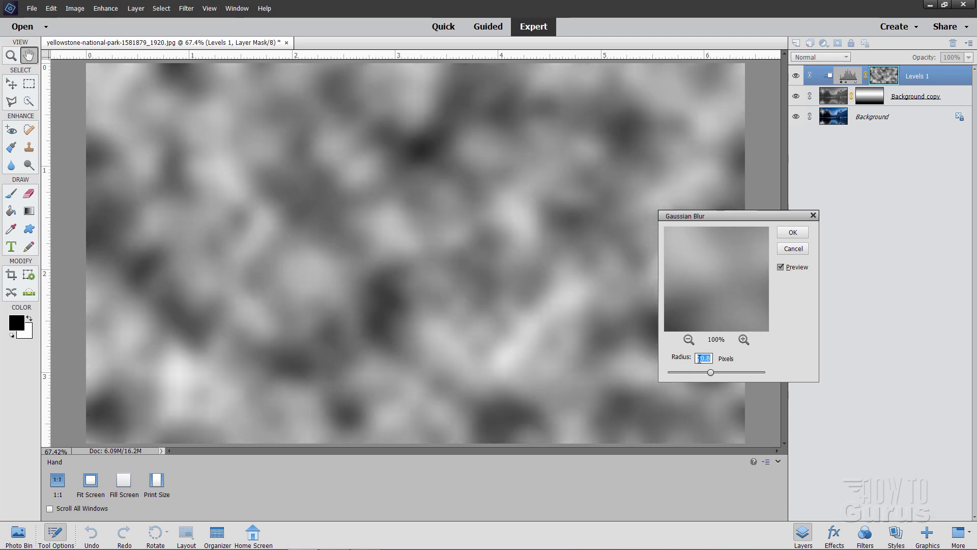
type("23")
left_click(794, 232)
key("g")
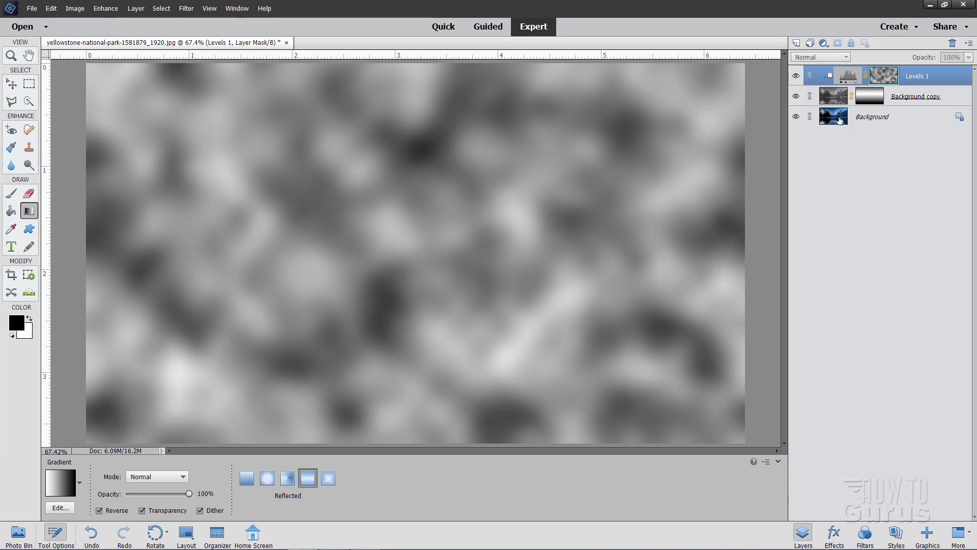
Step: Select the Background layer to view the full composite, then choose a 400 px, 15% opacity brush
left_click(831, 119)
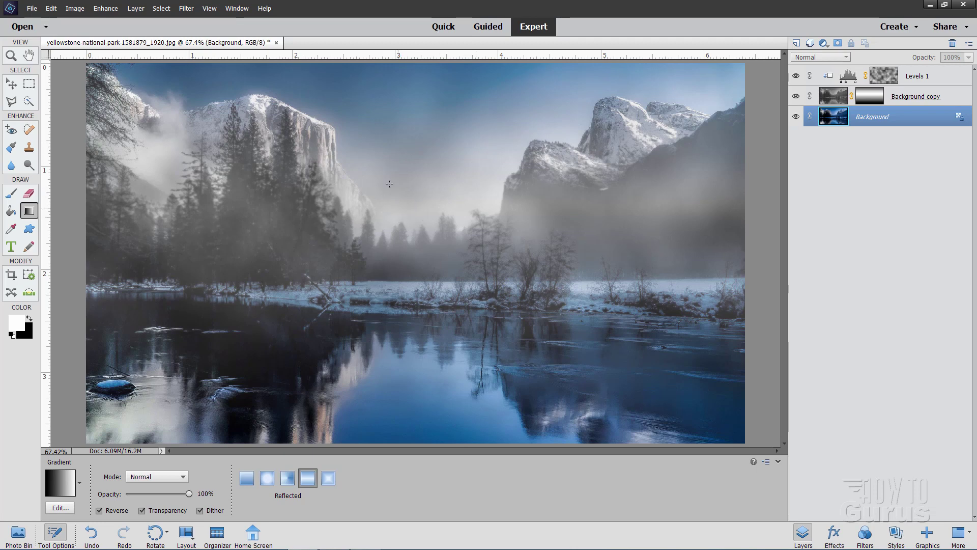
left_click(18, 195)
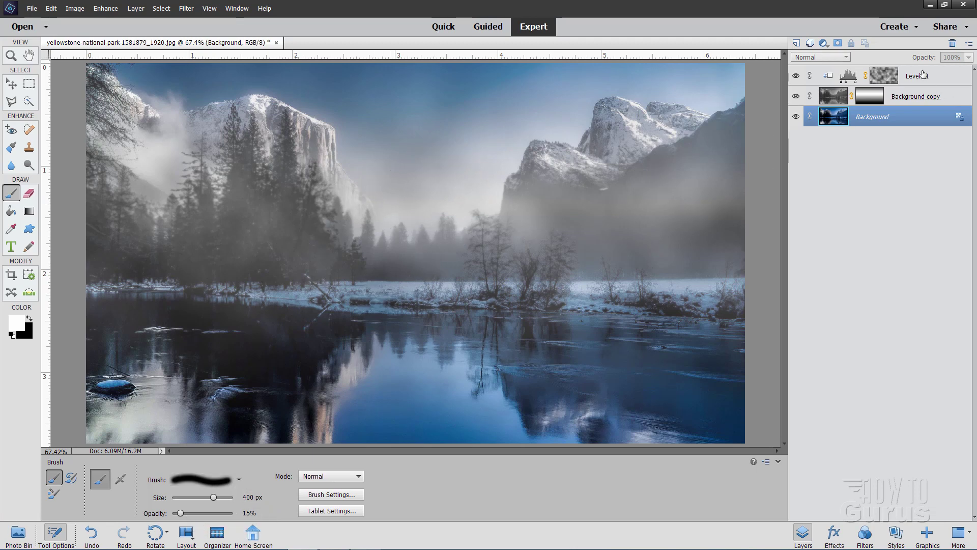
Step: Select the Levels 1 layer mask thumbnail so brush strokes paint into the mask
left_click(883, 84)
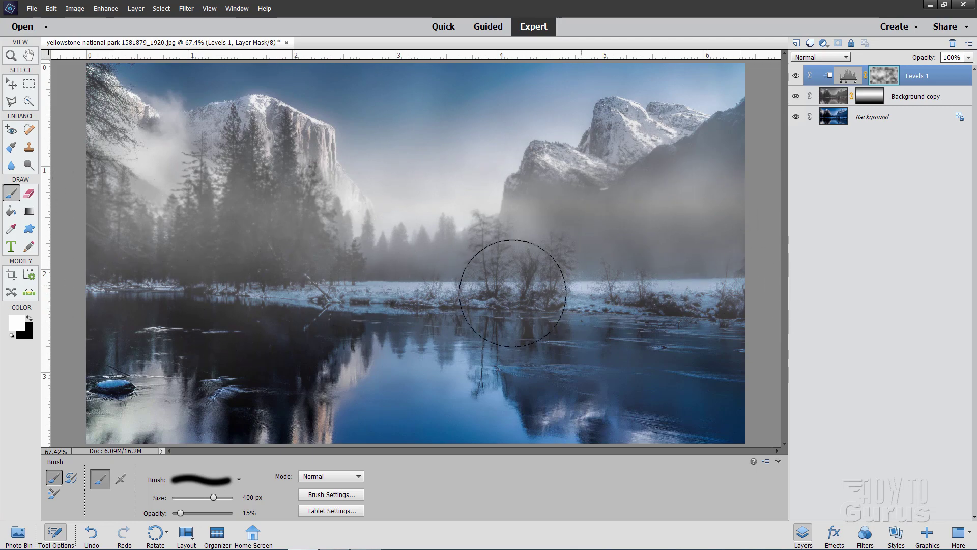
left_click(796, 98)
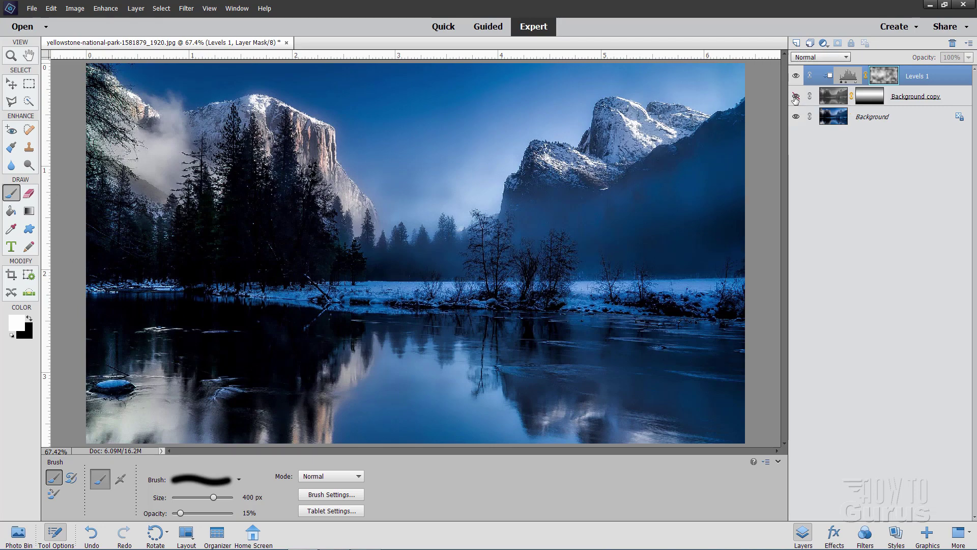
left_click(796, 98)
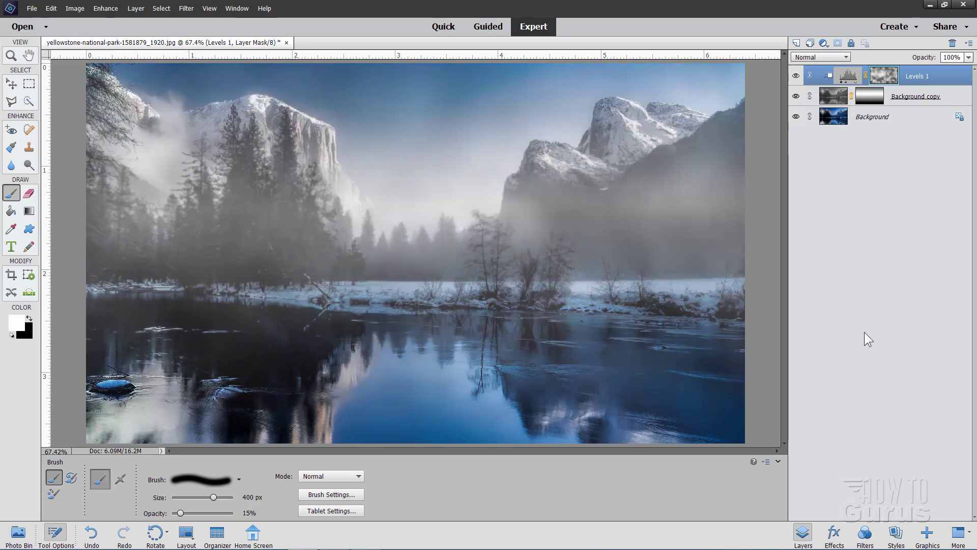